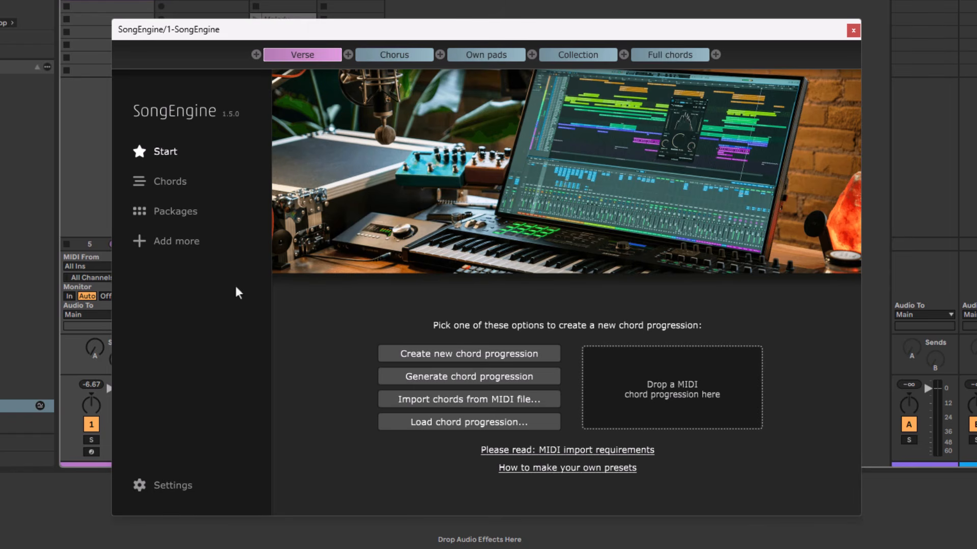
Open the preset packages and turn on Live mode to work with MIDI input.
left_click(182, 214)
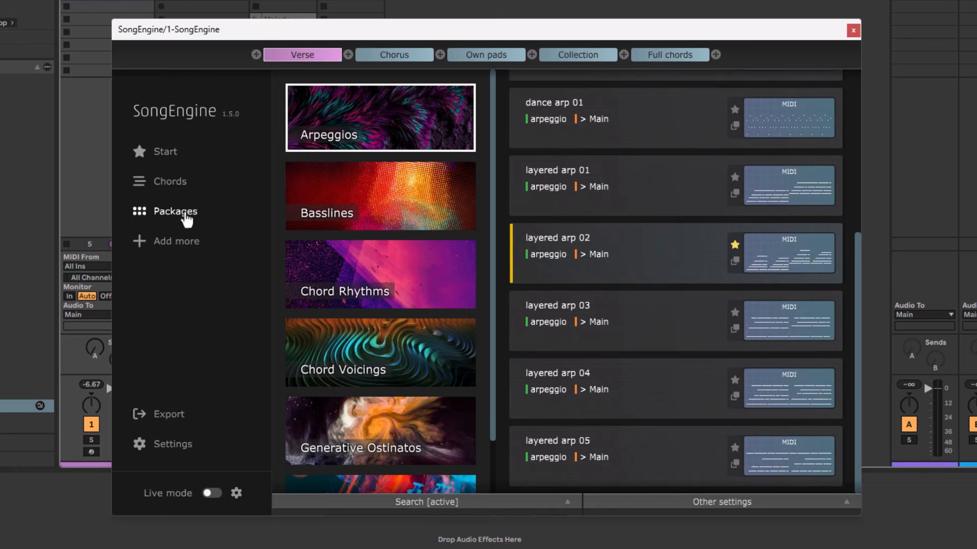
left_click(213, 494)
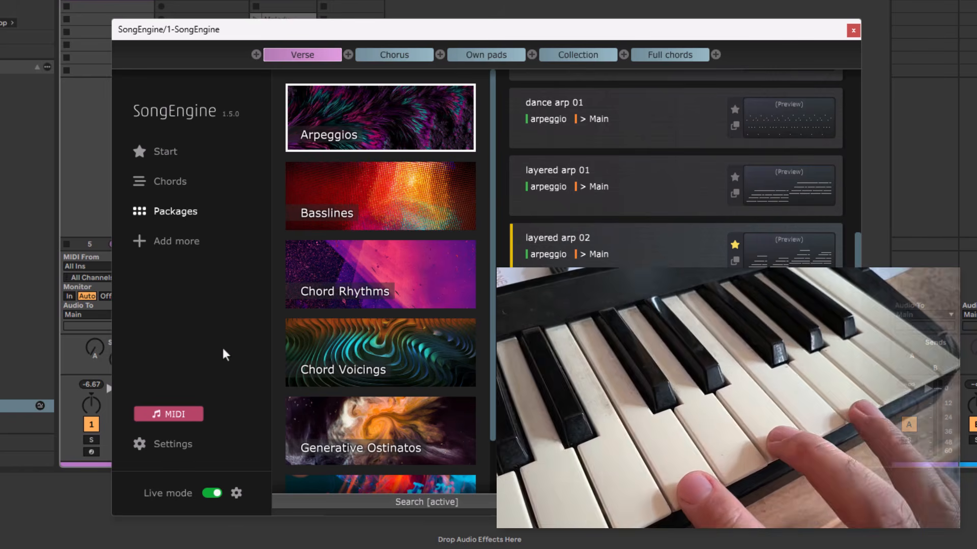
left_click(163, 415)
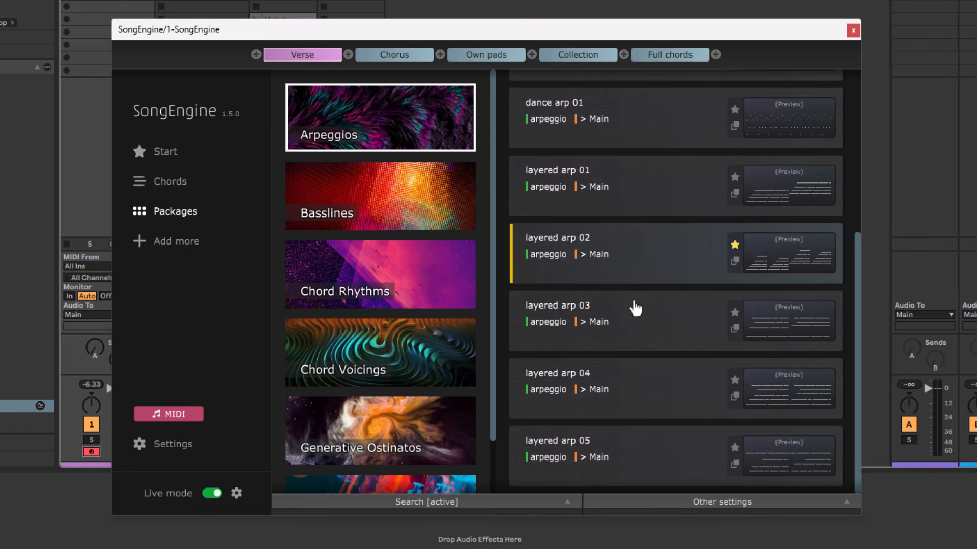
Switch to the Chorus section and show the presets of the Chord Rhythms package.
scroll(635, 308, "up", 3)
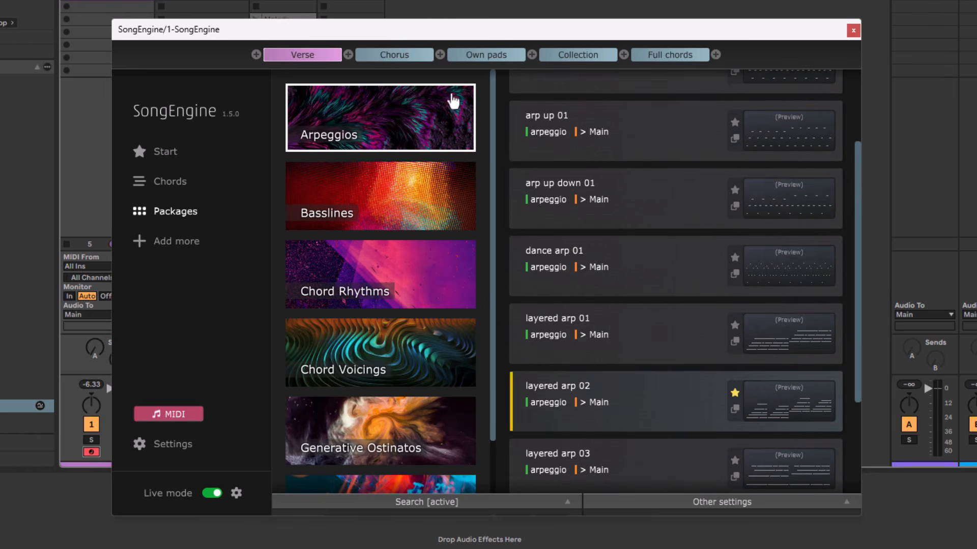
left_click(399, 56)
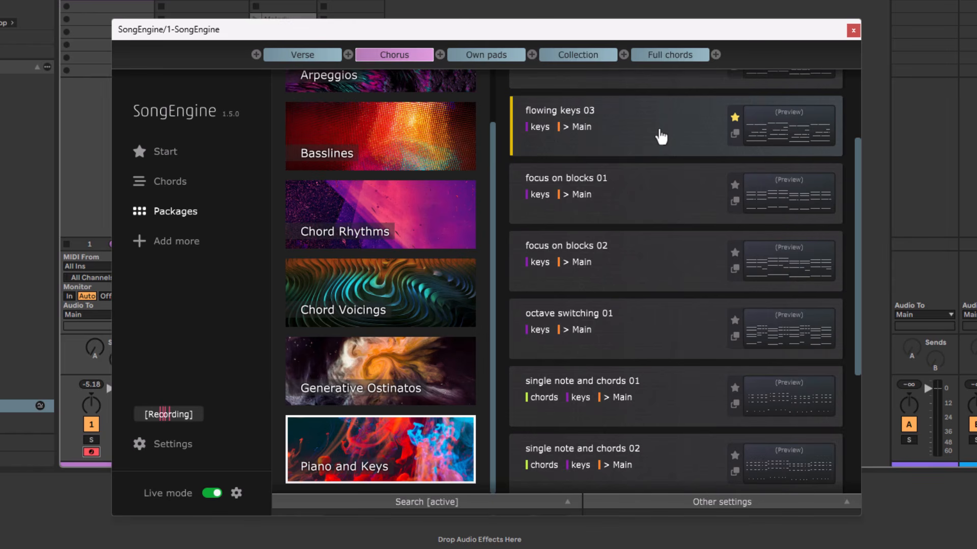
left_click(416, 220)
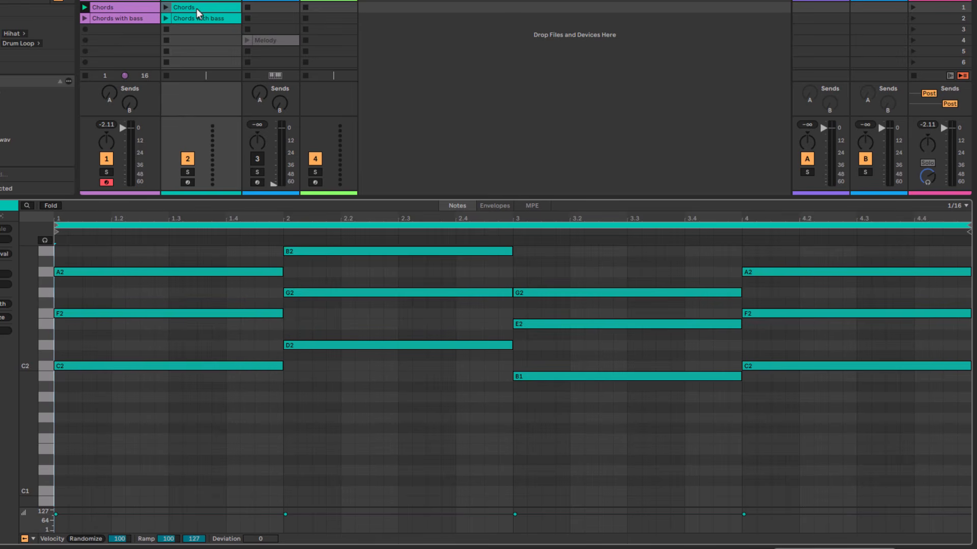
Launch the Chords clip on the second track and select the Chords clip on the SongEngine track.
left_click(167, 7)
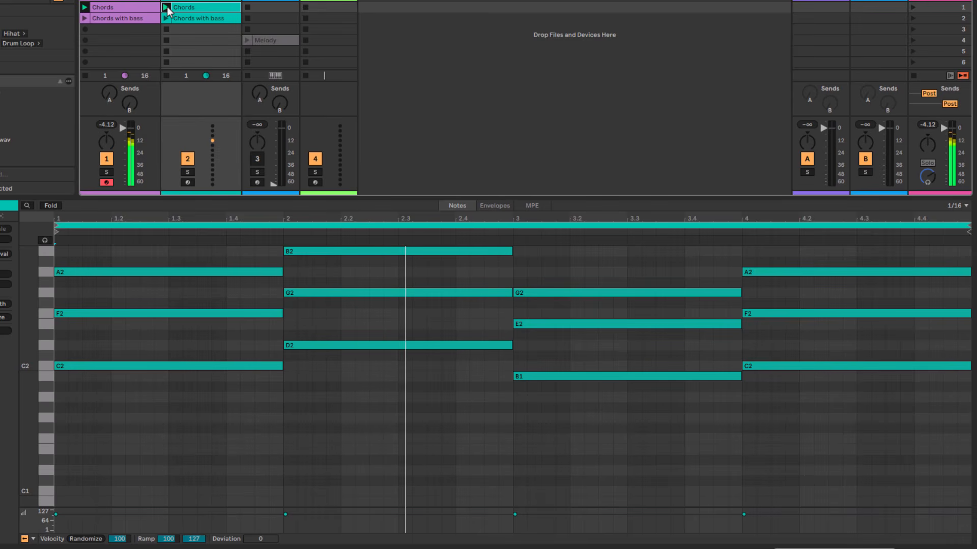
left_click(148, 6)
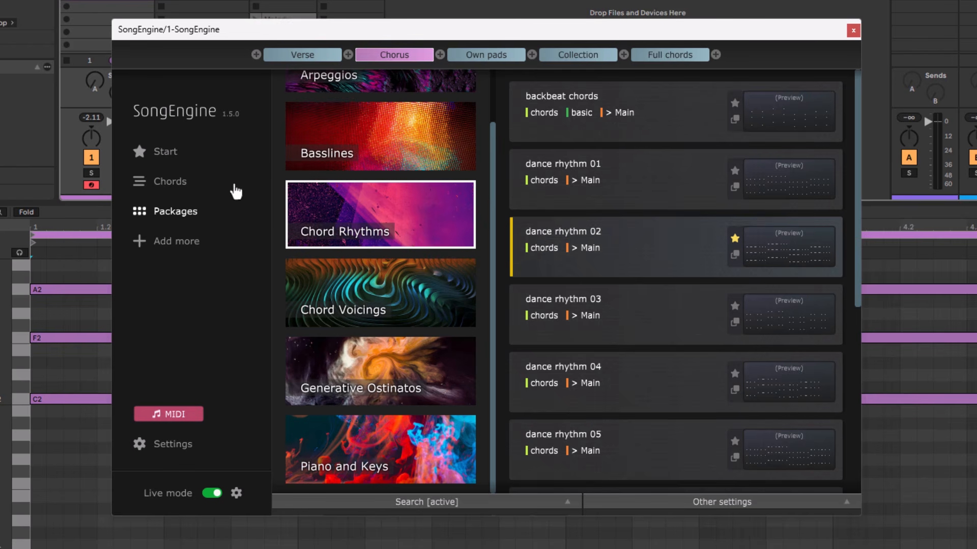
Look through the additional expansion packages offered for SongEngine.
left_click(188, 243)
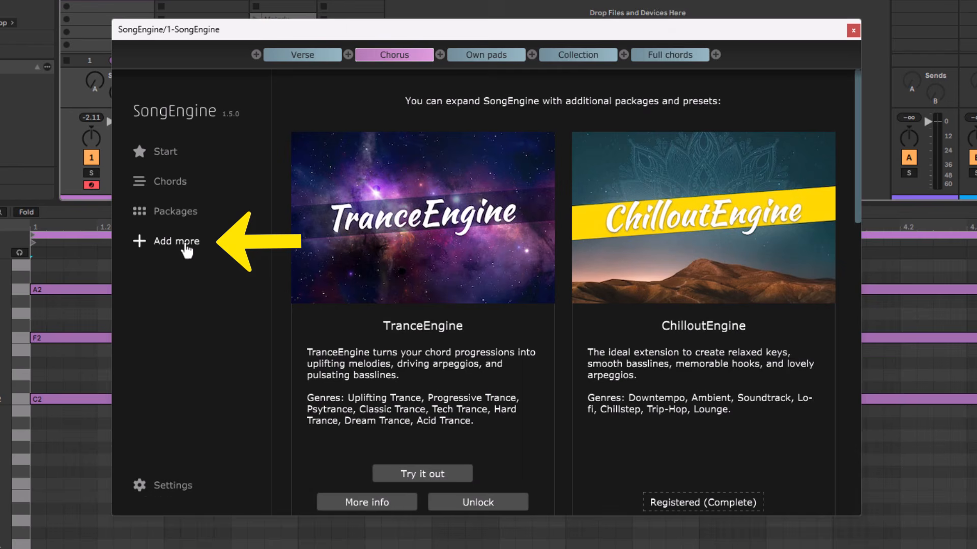
scroll(529, 251, "down", 5)
scroll(525, 250, "down", 5)
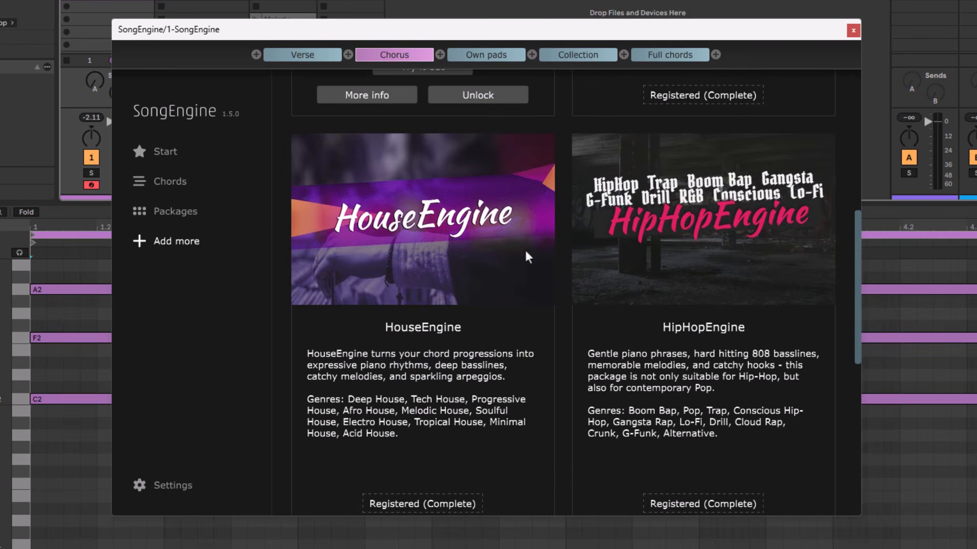
scroll(525, 250, "up", 1)
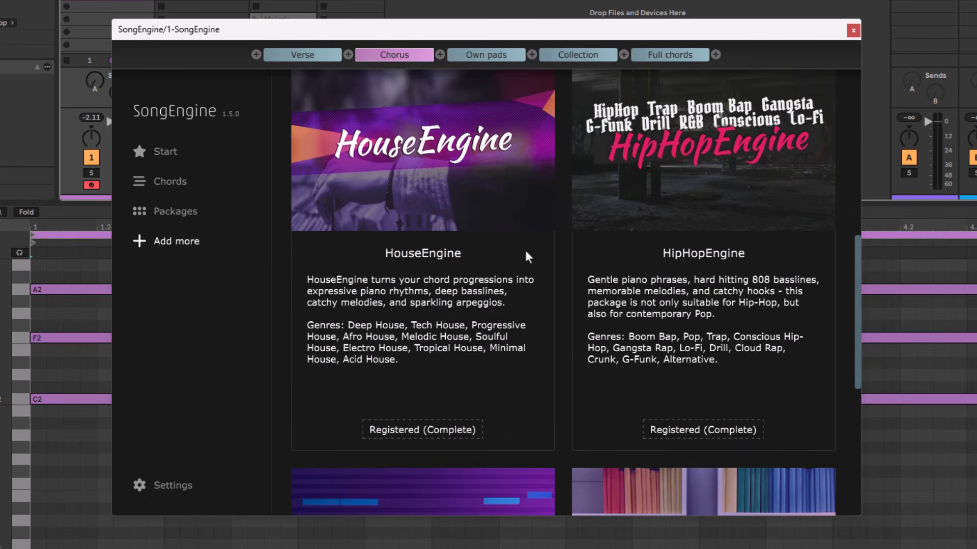
Return to the packages, start playback to record the live MIDI, and place the captured MIDI in the session's tracks.
left_click(230, 210)
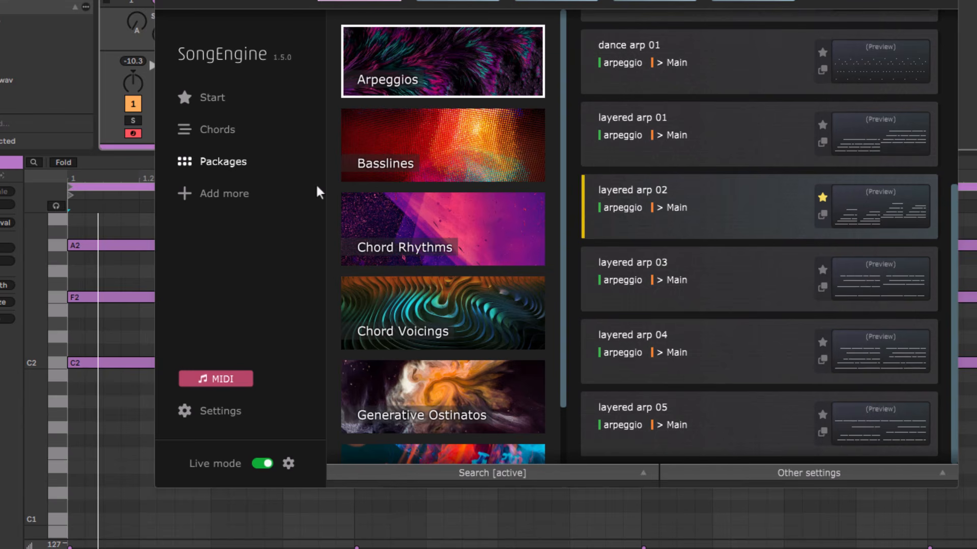
key("space")
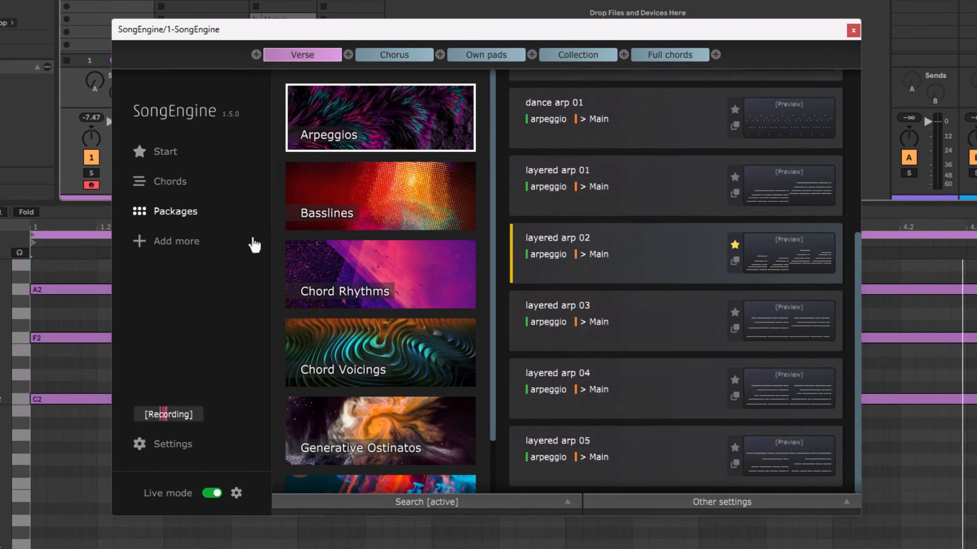
left_click_drag(183, 415, 312, 22)
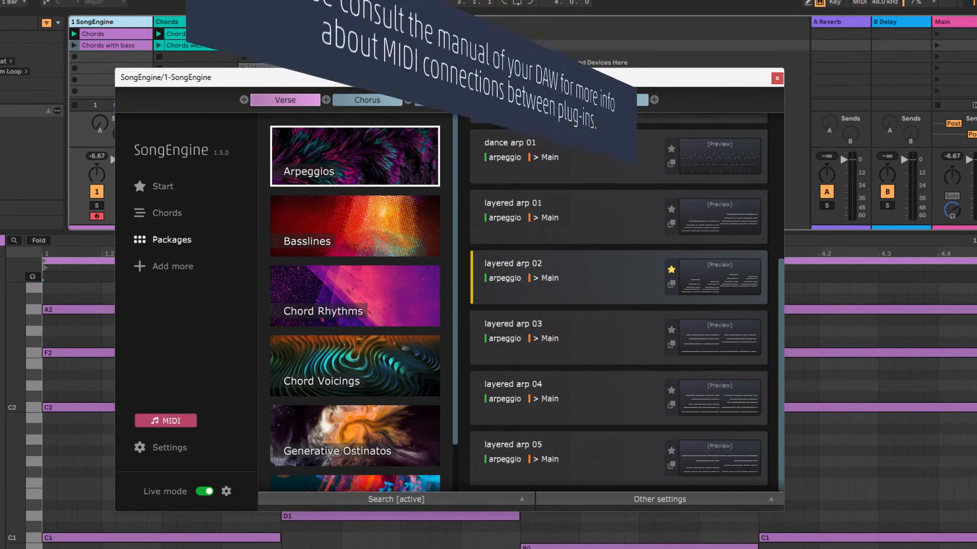
Show the Serum 2 track's synth and play the session through it, stopping playback at the end.
left_click(261, 21)
key("space")
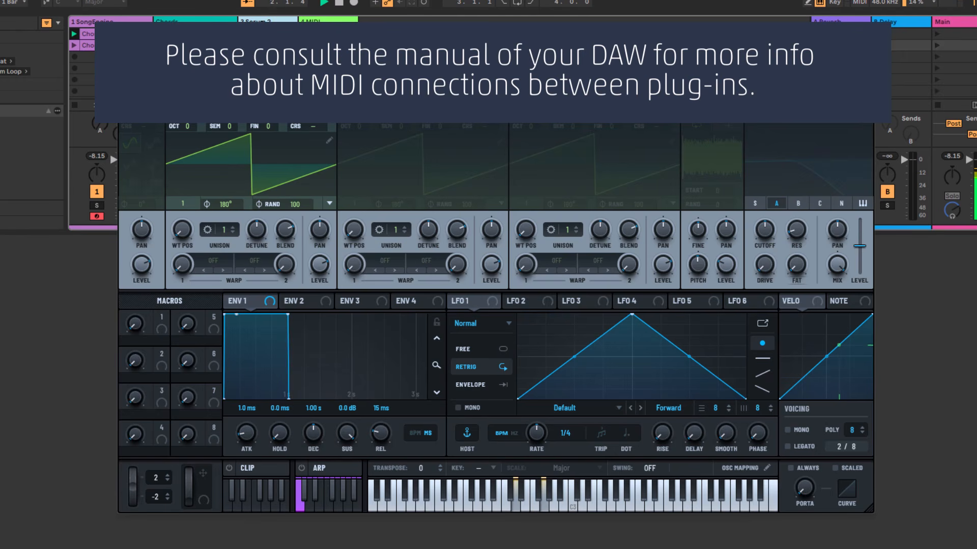
key("space")
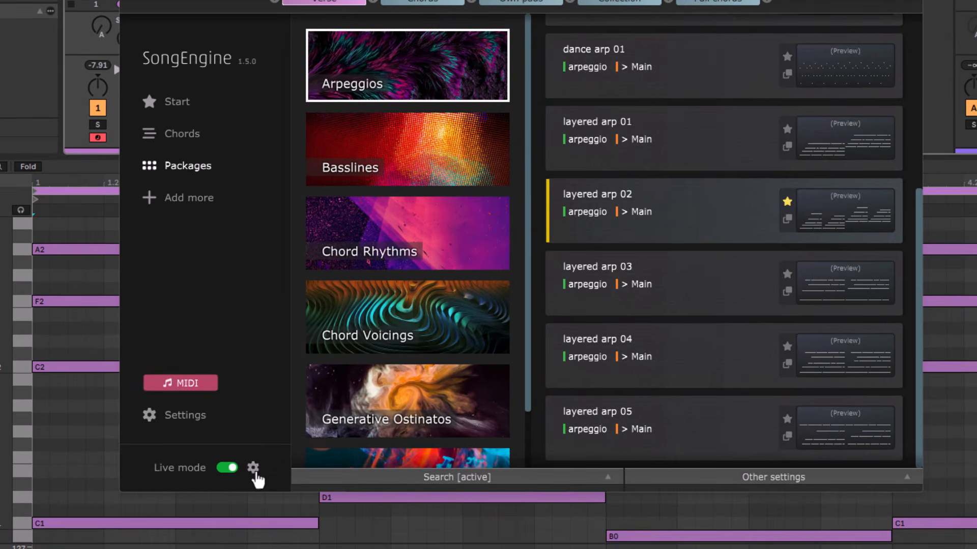
Set the Live mode input mode to One finger chords (chords timeline) and check the selection.
left_click(237, 495)
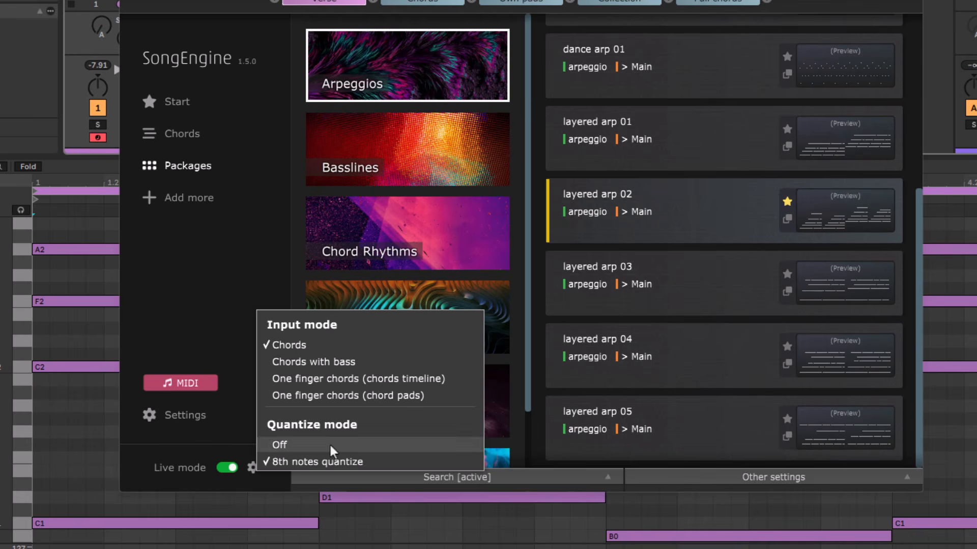
left_click(438, 379)
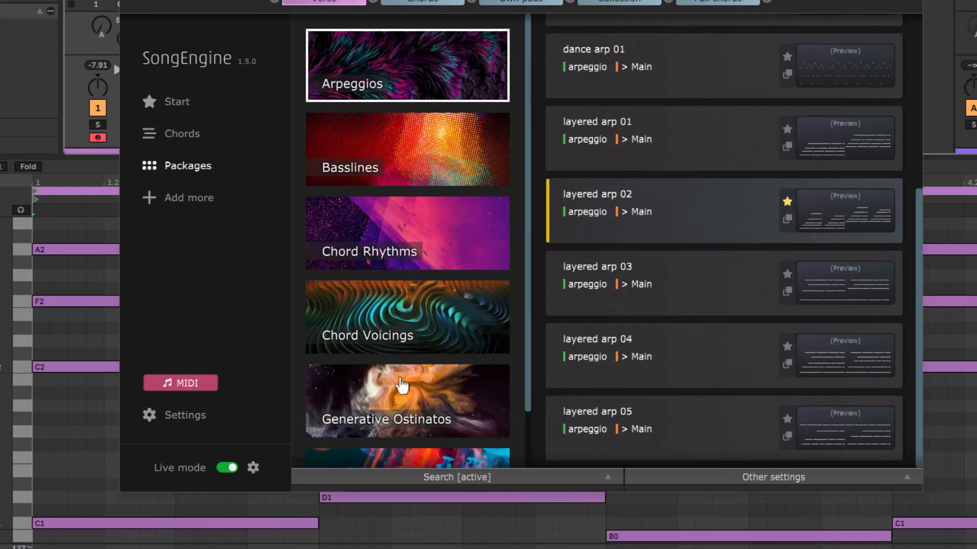
left_click(252, 468)
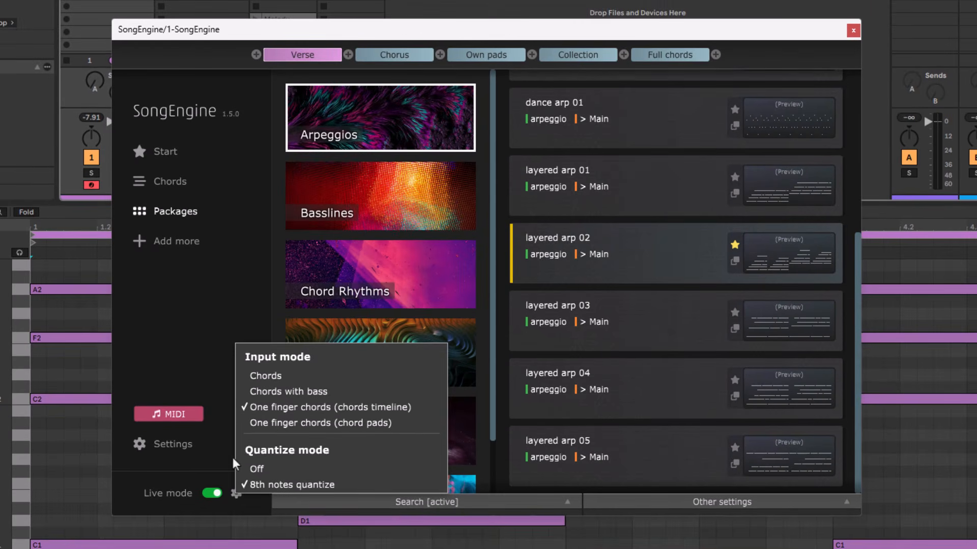
Place the E m and F chord pads in the Verse chord timeline around bar 4, and return to the packages.
left_click(176, 185)
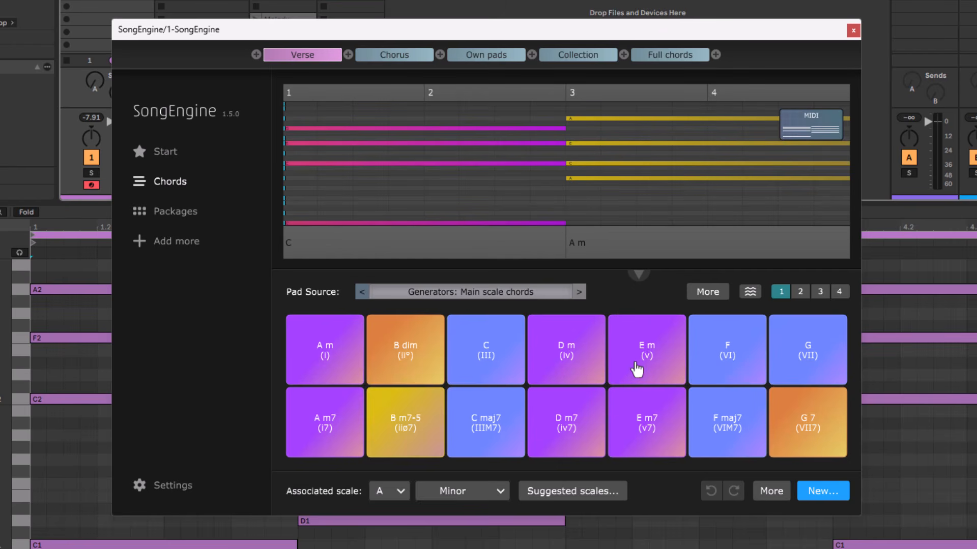
left_click_drag(636, 369, 710, 199)
left_click_drag(722, 372, 776, 243)
left_click(176, 214)
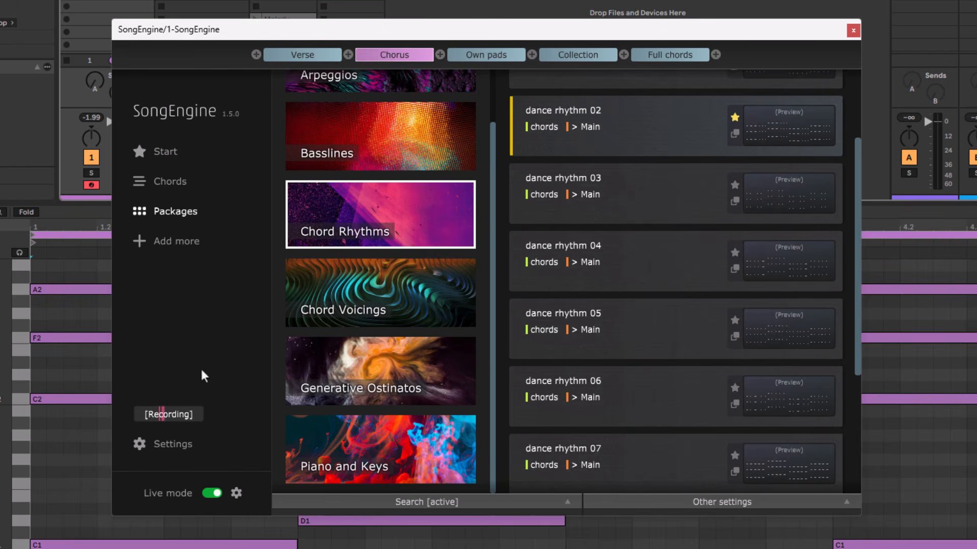
Set the Live mode input mode to One finger chords (chord pads) and open the chord view of the Own pads section.
left_click(236, 493)
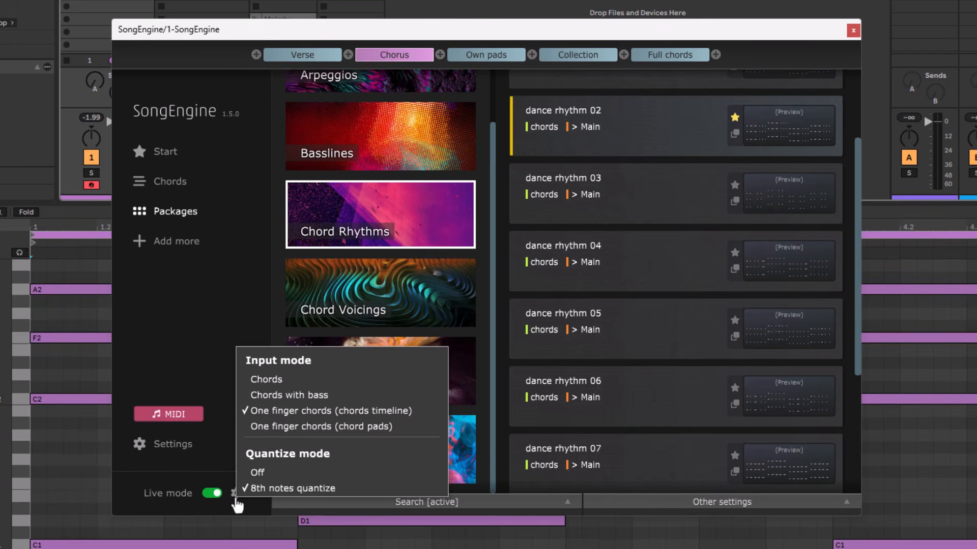
left_click(389, 429)
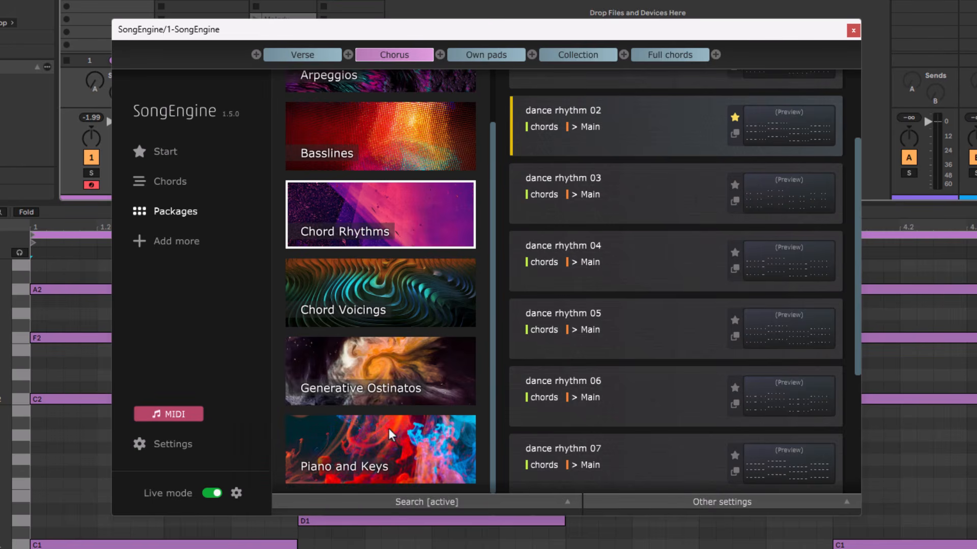
left_click(173, 183)
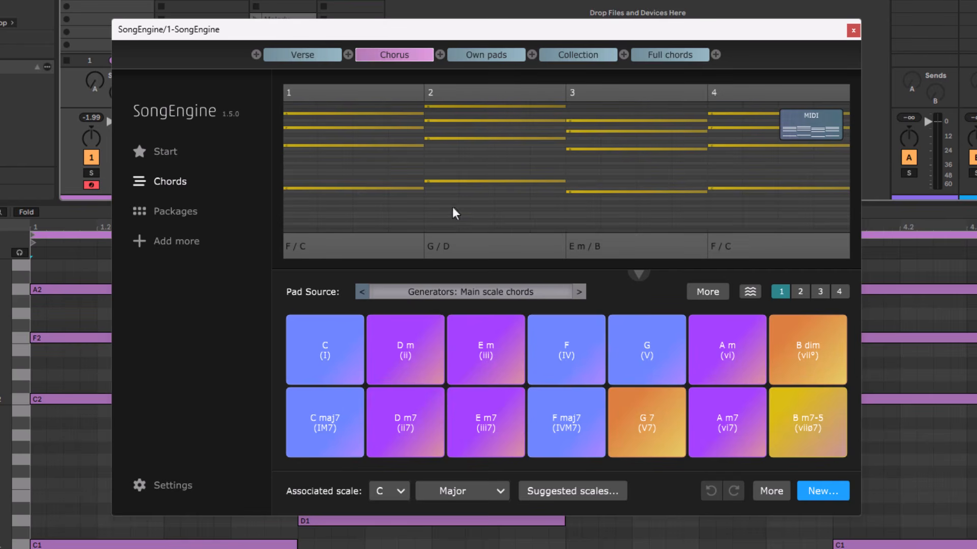
left_click(482, 56)
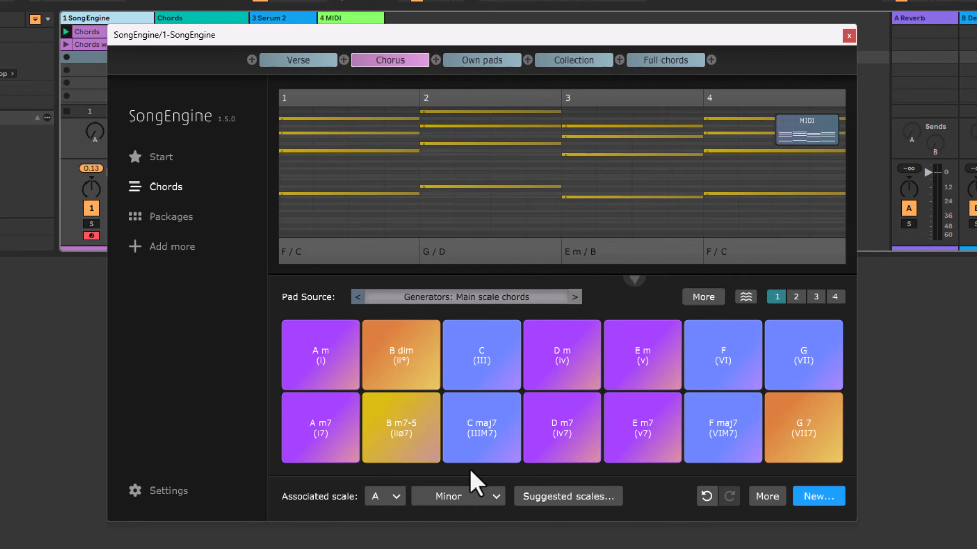
Set the associated scale of the Chorus chord pads to C Major.
left_click(391, 496)
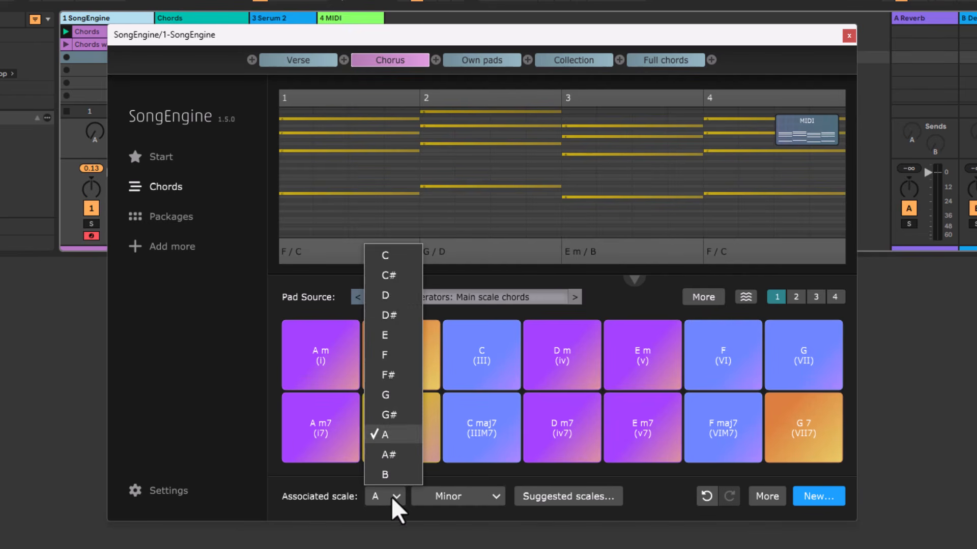
left_click(388, 260)
left_click(491, 496)
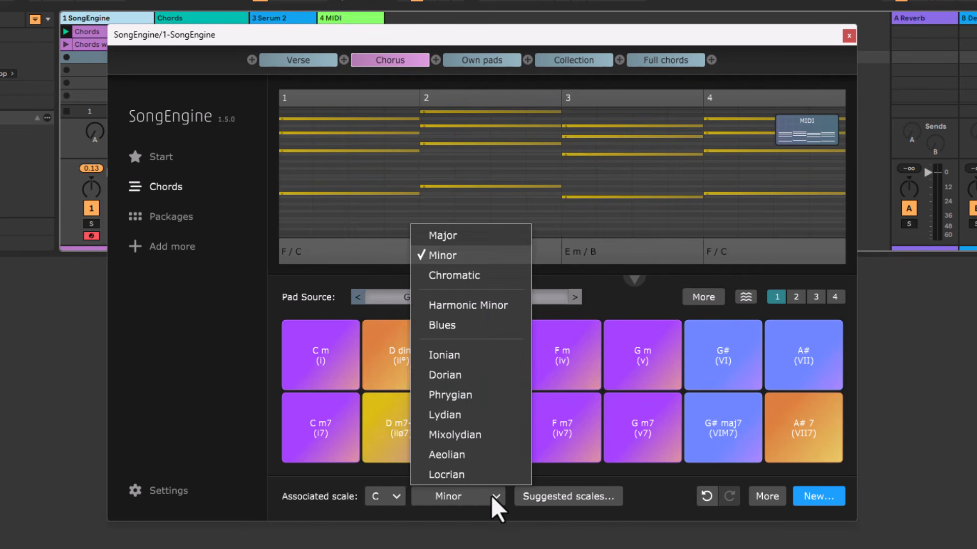
left_click(459, 233)
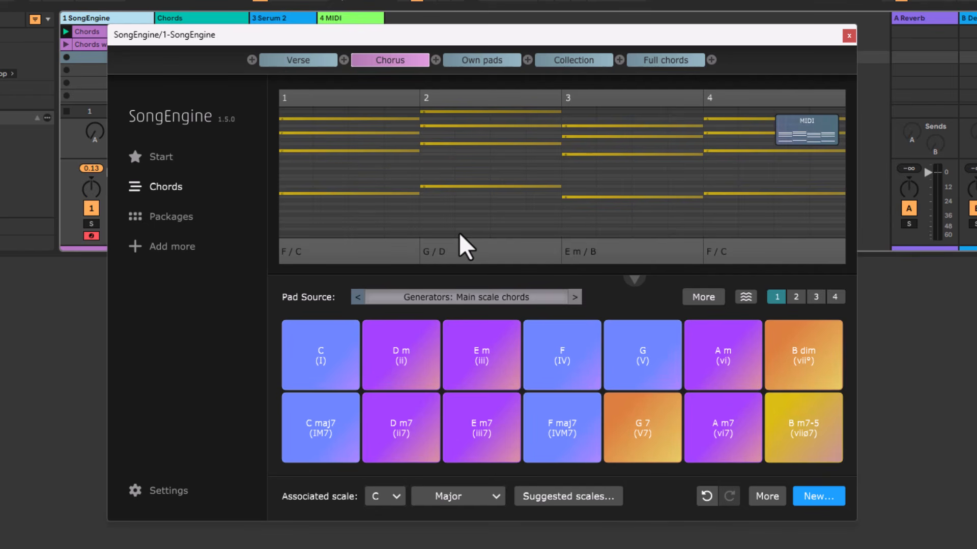
Go back to the packages and set the Live mode input mode to Chords with bass.
left_click(188, 219)
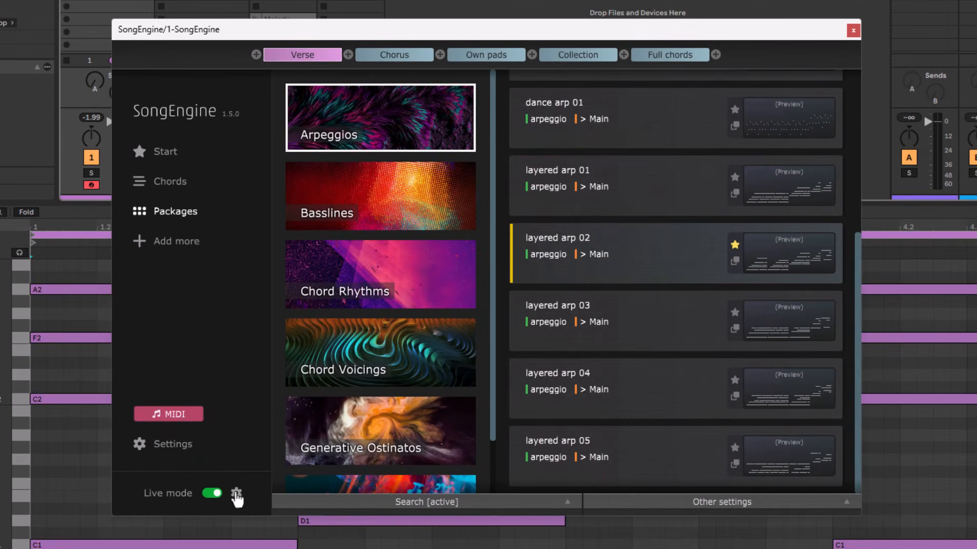
left_click(232, 498)
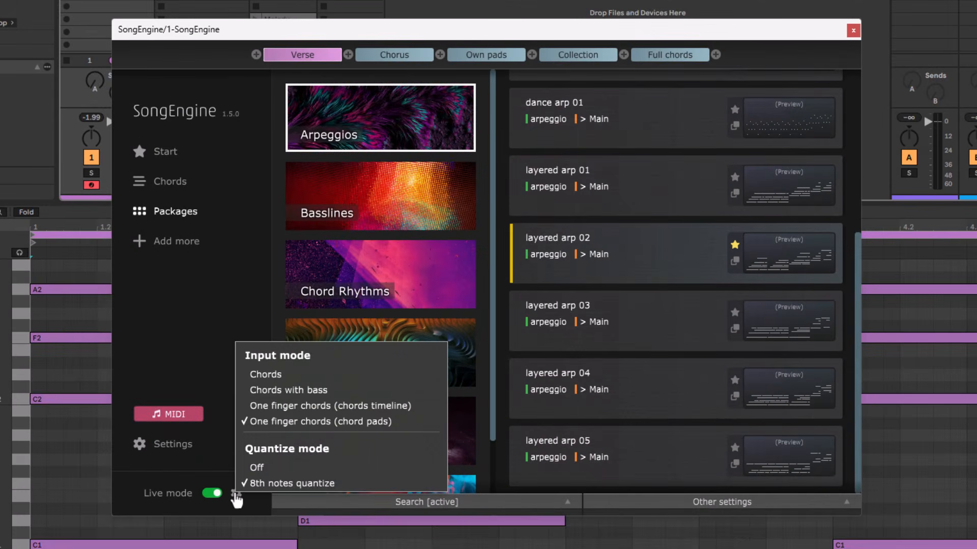
left_click(281, 389)
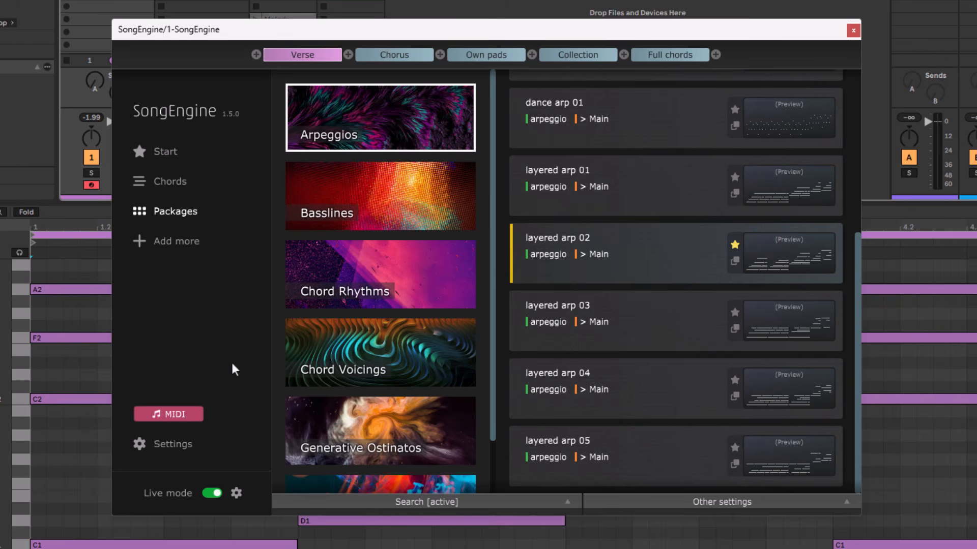
Set the preset velocity to 100 in the other settings and try adjusting the octave.
left_click(718, 506)
left_click(751, 420)
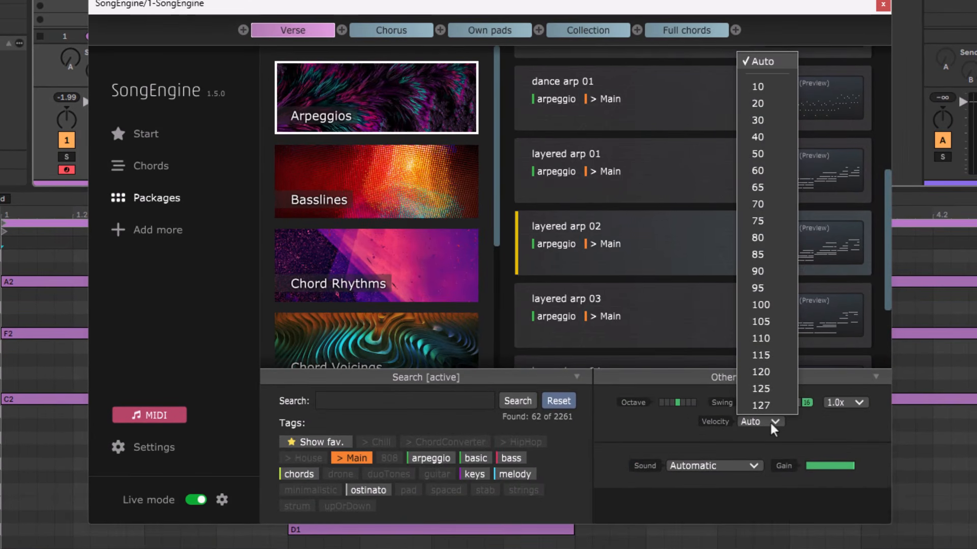
left_click(761, 305)
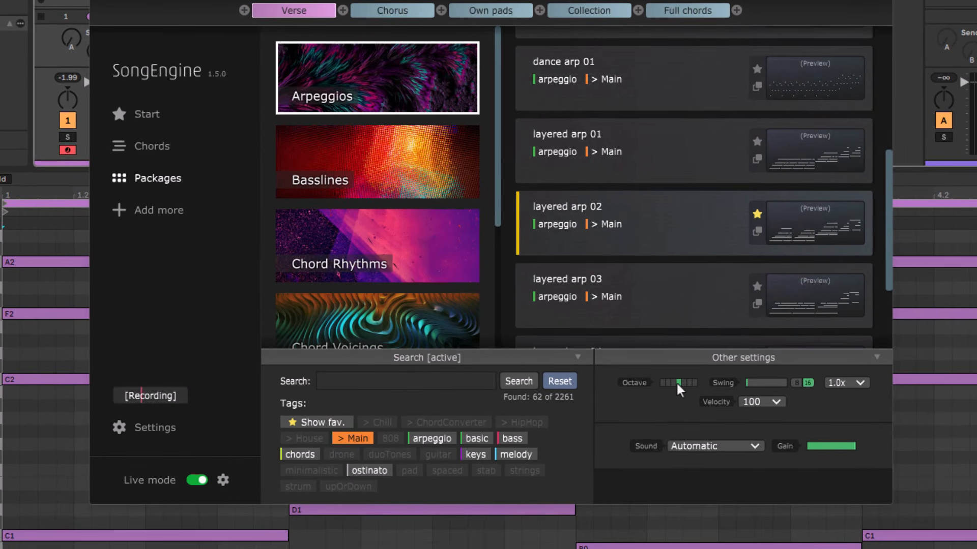
left_click(683, 381)
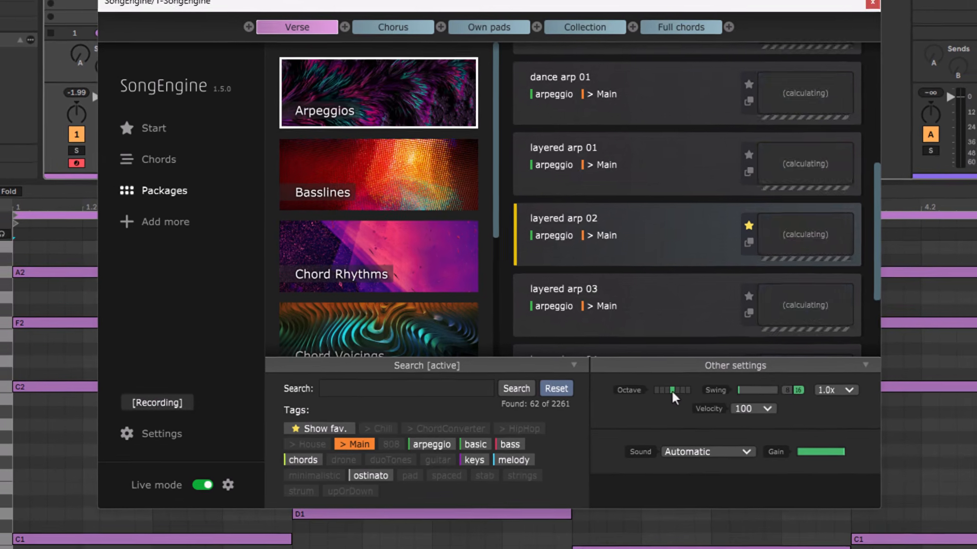
left_click(678, 383)
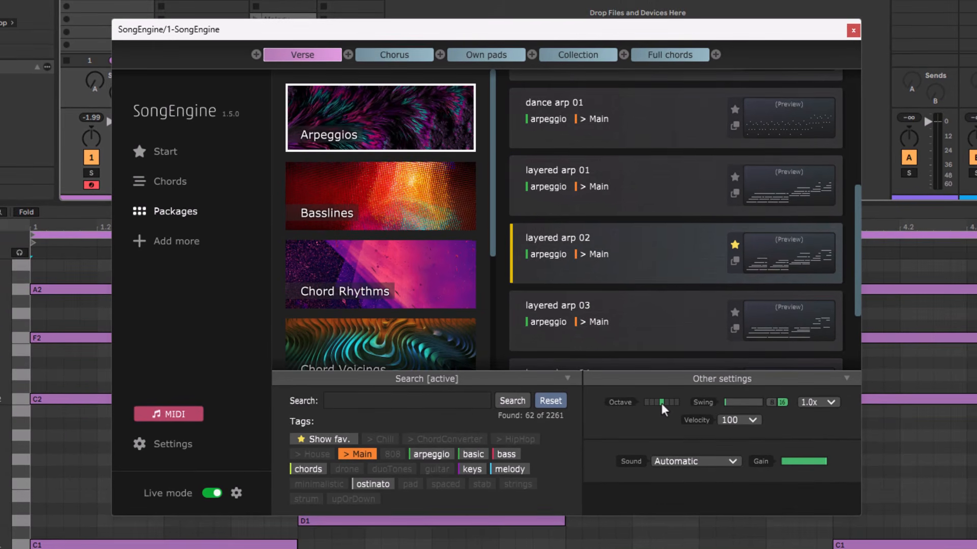
Review the Live mode input and quantize options, switch to the Full chords section, and set the quantize mode to Off.
left_click(236, 494)
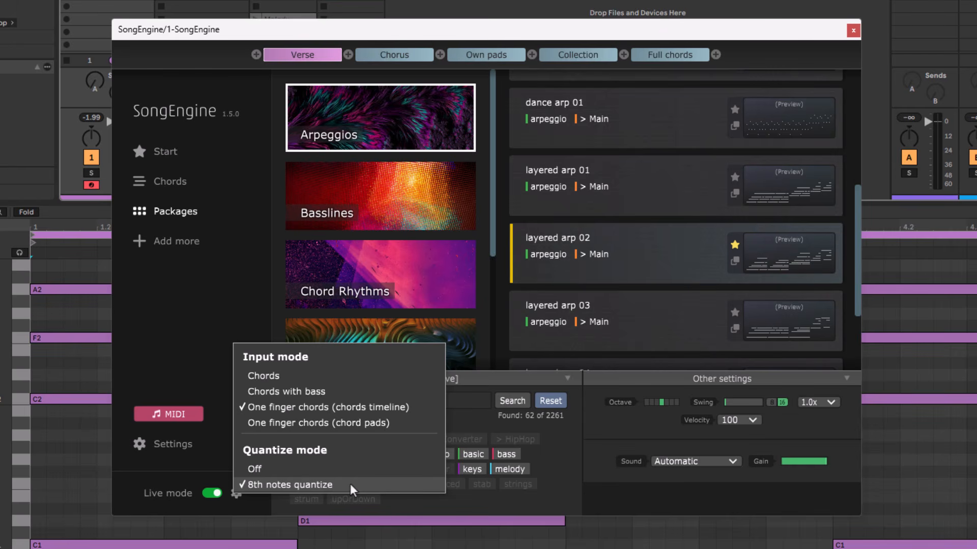
left_click(226, 369)
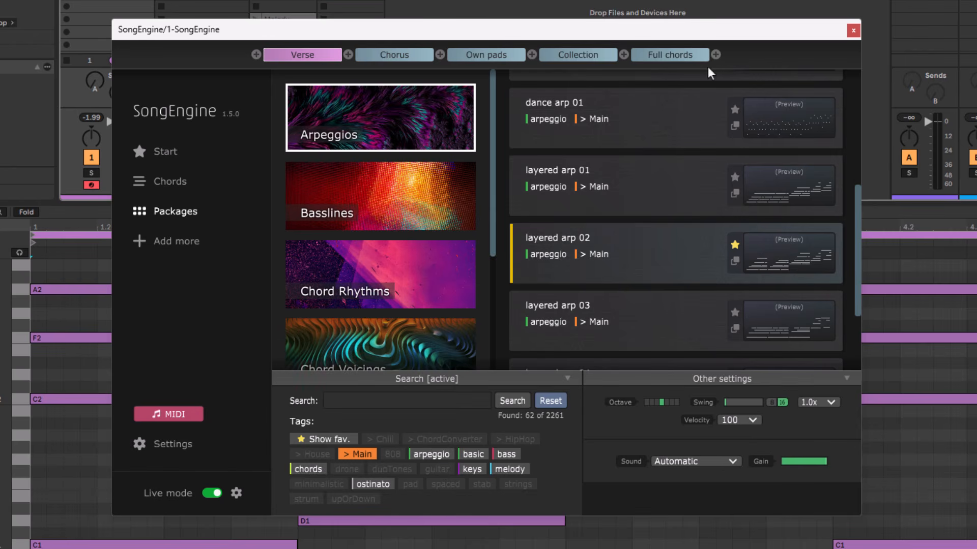
left_click(665, 57)
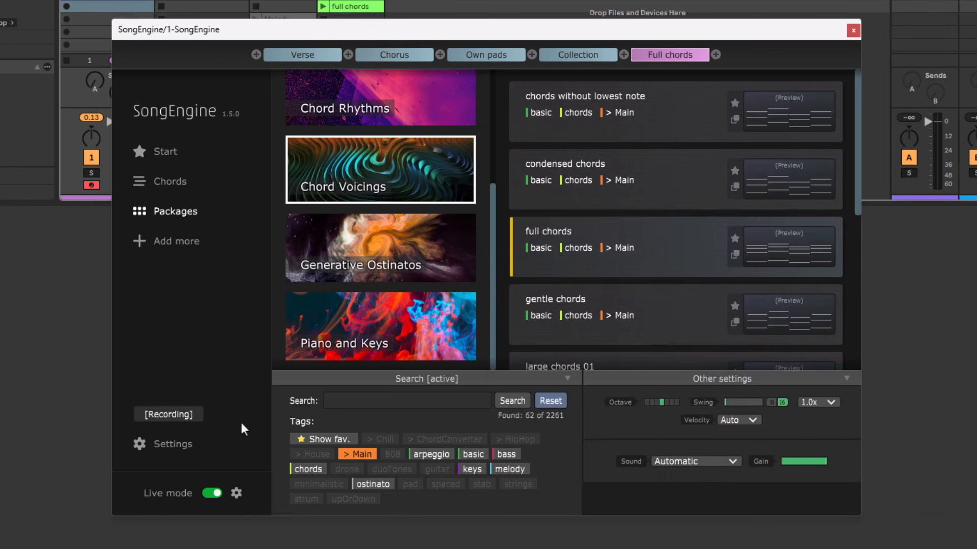
left_click(234, 488)
left_click(255, 471)
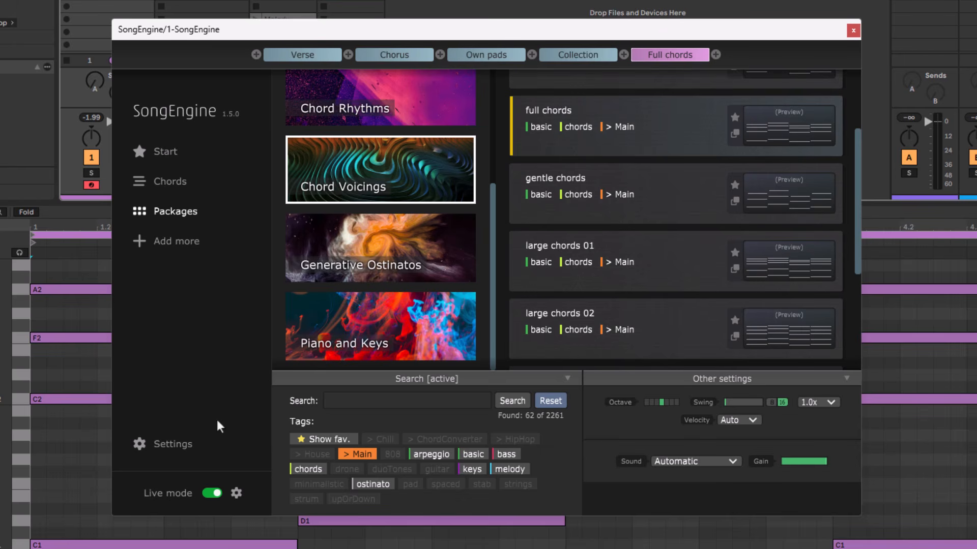
Turn Live mode off, place the full chords MIDI preset in a clip slot of the session, and turn Live mode back on.
left_click(212, 493)
left_click_drag(753, 135, 366, 10)
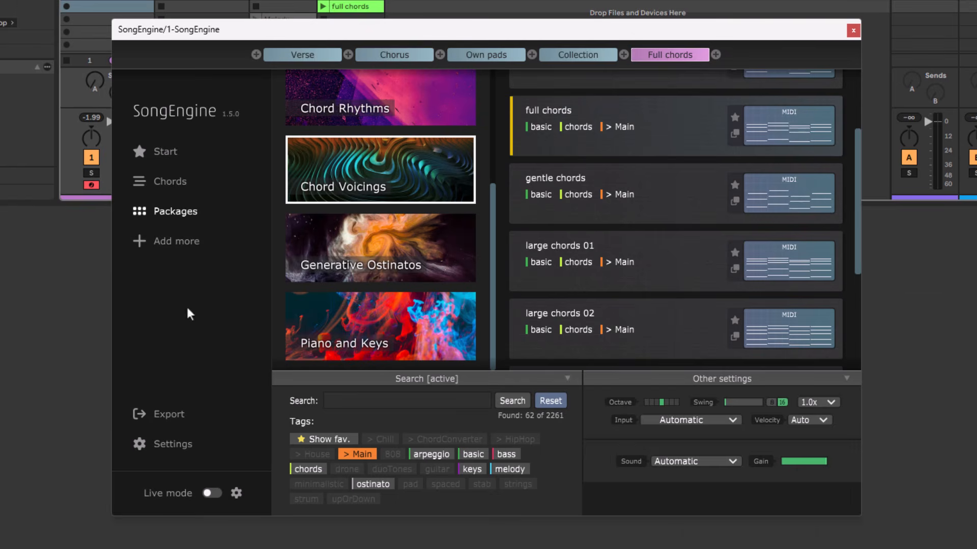
left_click(212, 493)
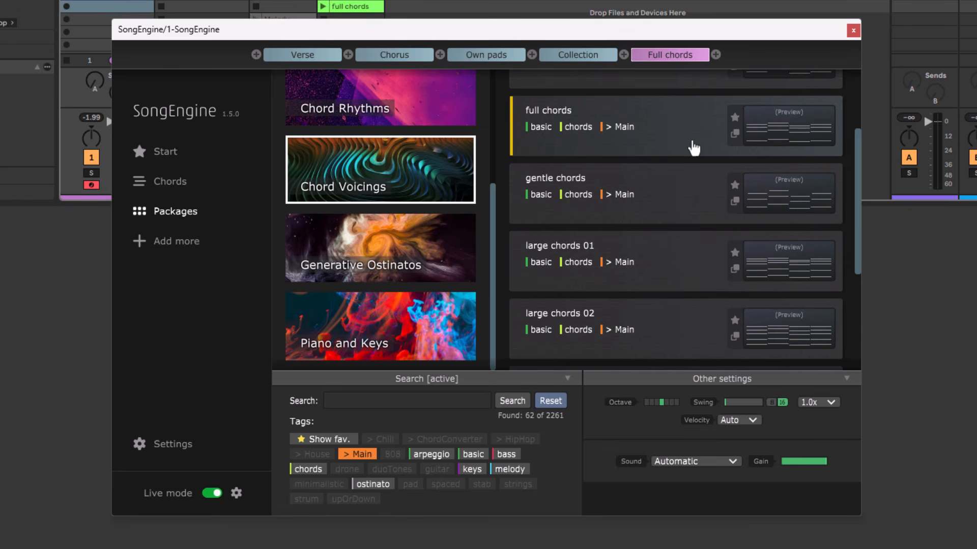
Browse the presets in the Chord Voicings, Generative Ostinatos and Chord Rhythms packages.
scroll(693, 148, "down", 3)
scroll(694, 148, "up", 5)
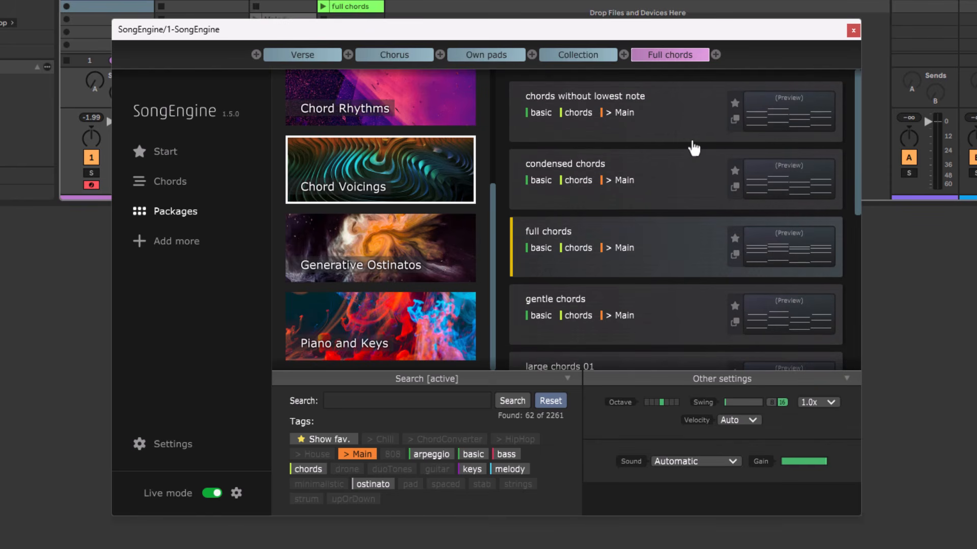
left_click(343, 255)
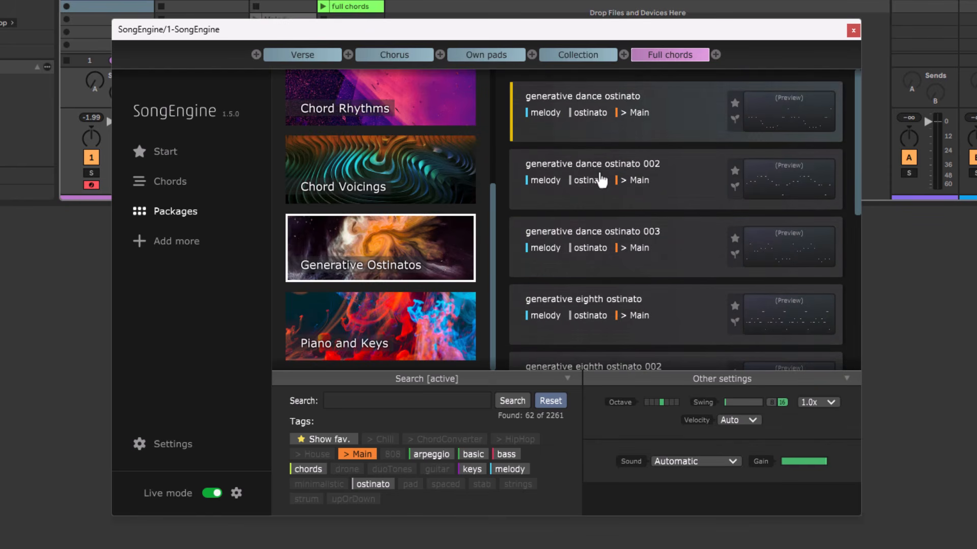
scroll(600, 181, "down", 3)
scroll(600, 179, "down", 2)
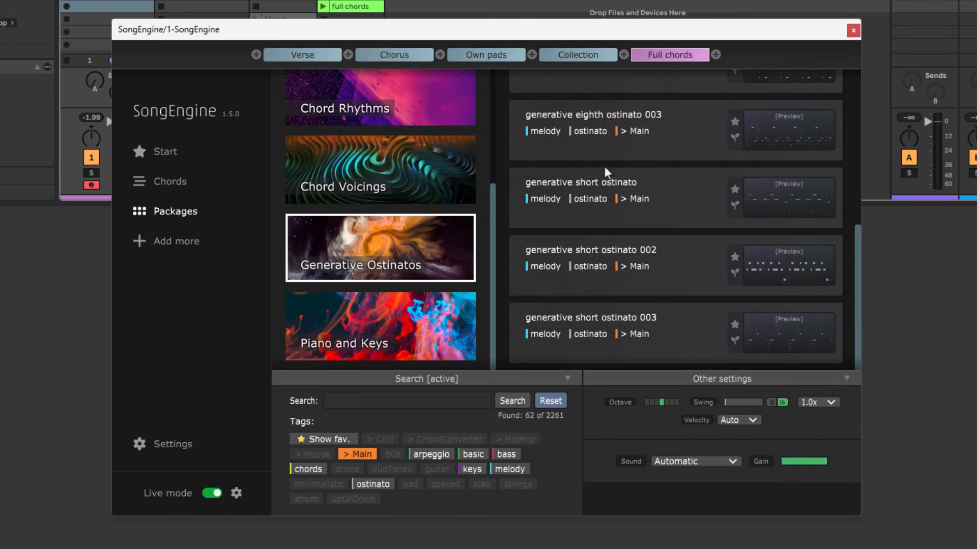
left_click(399, 109)
scroll(631, 175, "down", 4)
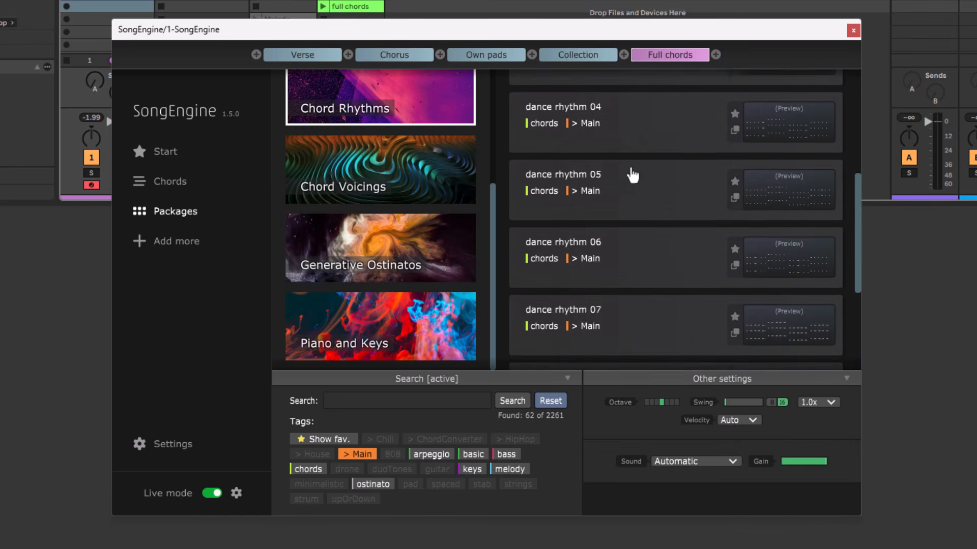
scroll(632, 175, "down", 3)
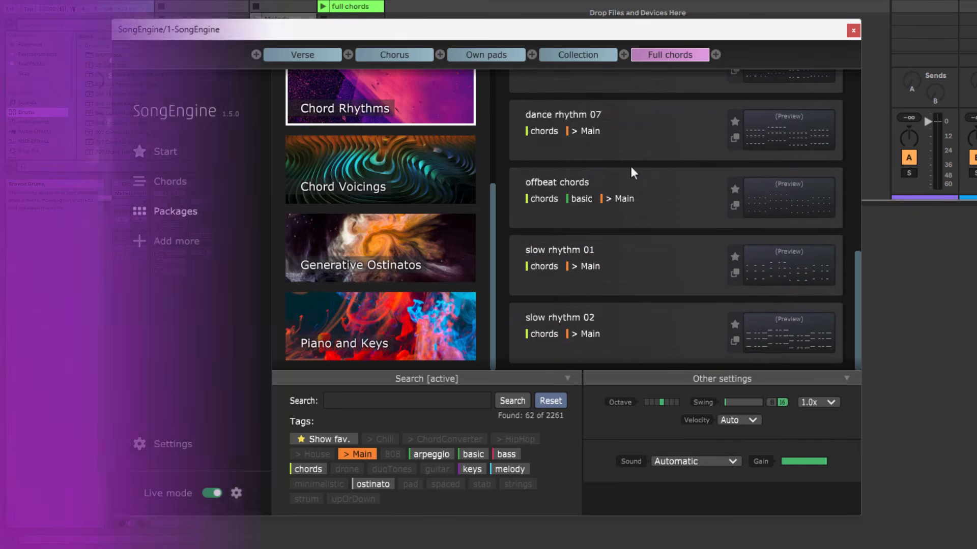